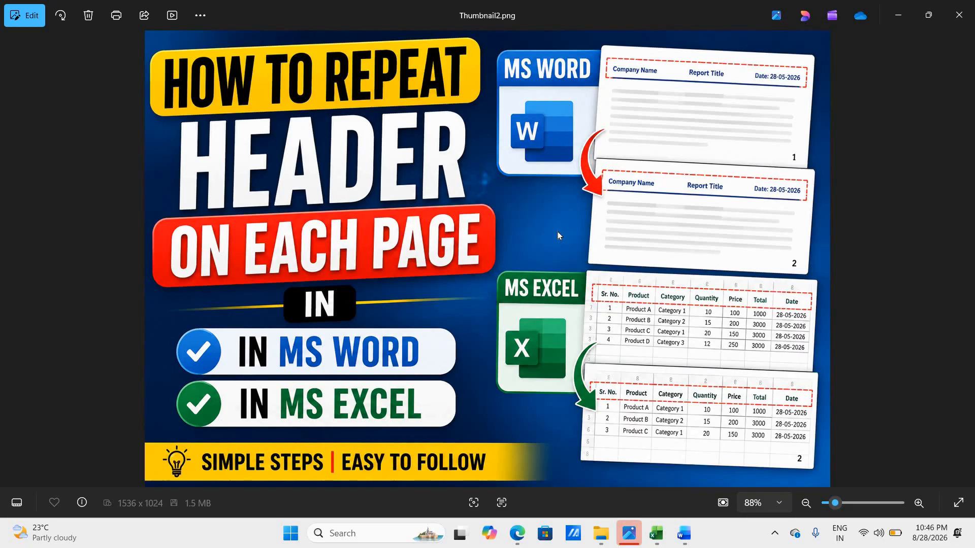
# Switch to the Word document Sample_23_Page_Header_Demo and place the cursor in the Section 1 table's header row.
pyautogui.hotkey('alt', 'Tab')
pyautogui.hotkey('alt', 'Tab')
pyautogui.hotkey('alt', 'Tab')
pyautogui.hotkey('alt', 'Tab')
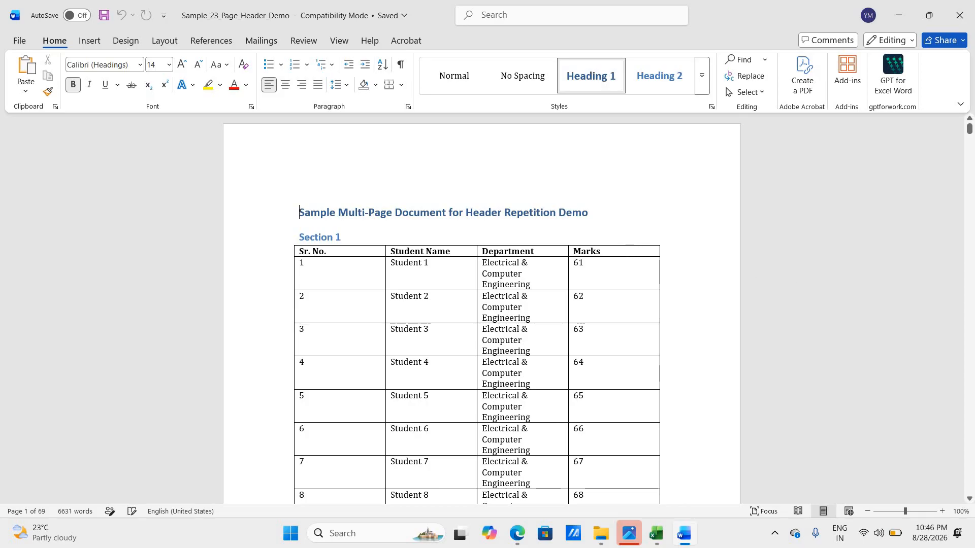
pyautogui.click(600, 251)
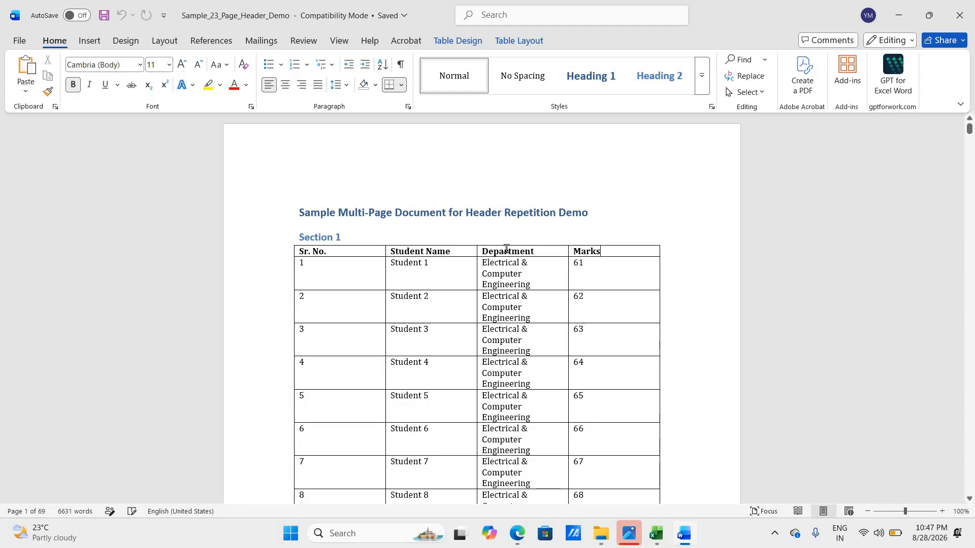
pyautogui.click(541, 250)
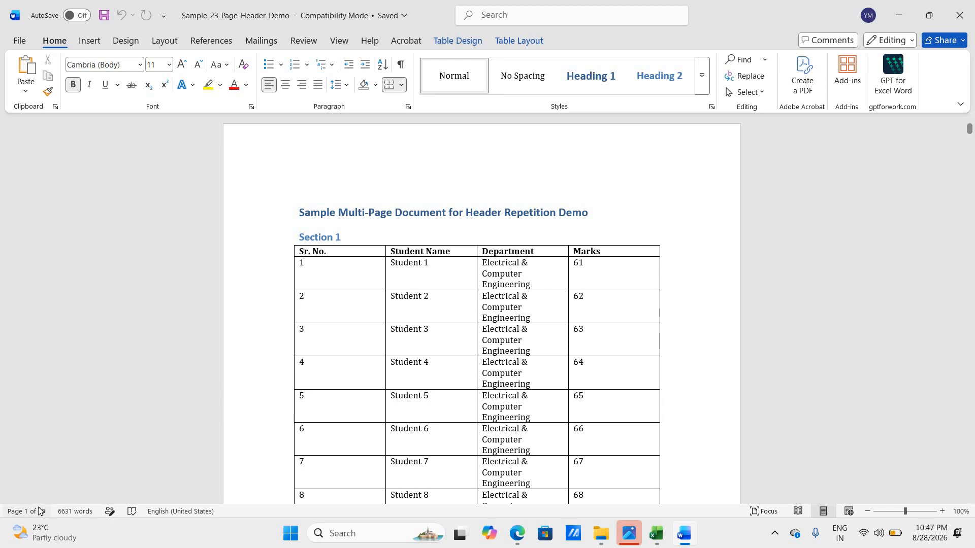
# Look through the document's pages to check whether the table headers carry over when a table continues onto another page.
pyautogui.moveTo(927, 233)
pyautogui.mouseDown()
pyautogui.moveTo(973, 141)
pyautogui.moveTo(926, 247)
pyautogui.mouseUp()
pyautogui.click(926, 248)
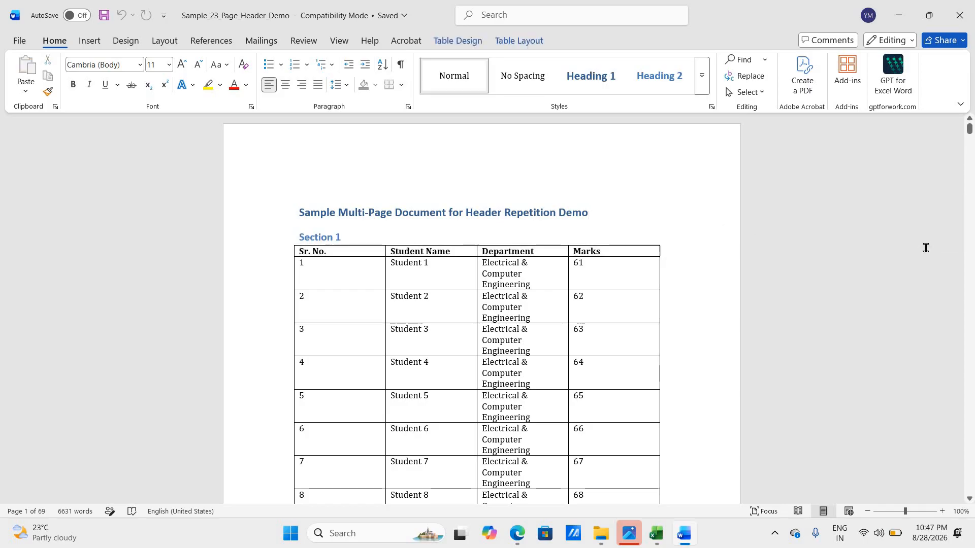
pyautogui.press('Down')
pyautogui.scroll(-15, 925, 248)
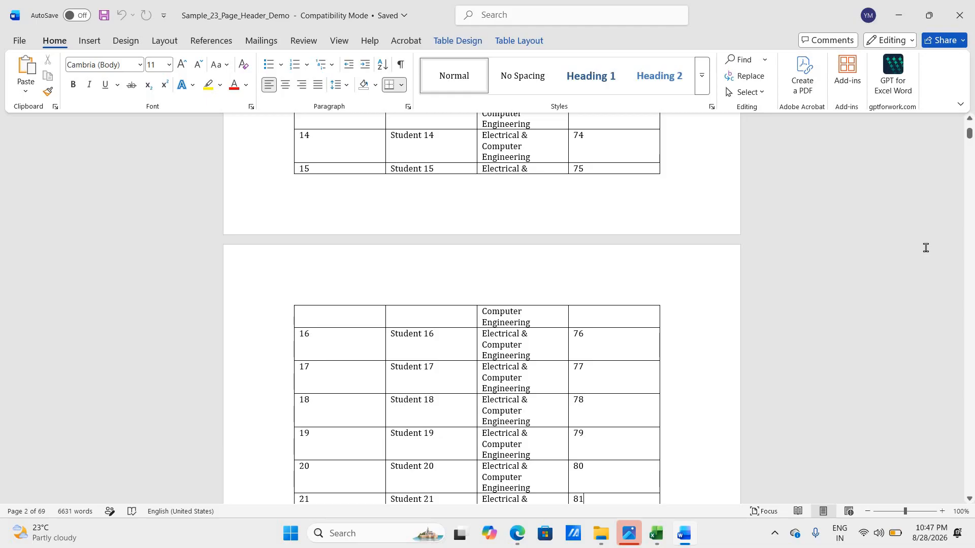
pyautogui.scroll(-20, 925, 248)
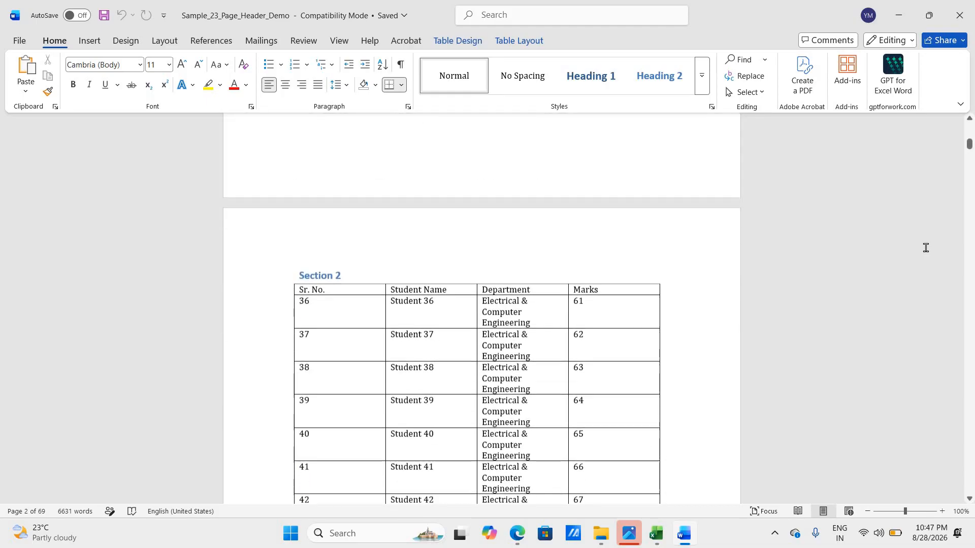
pyautogui.scroll(-2, 926, 248)
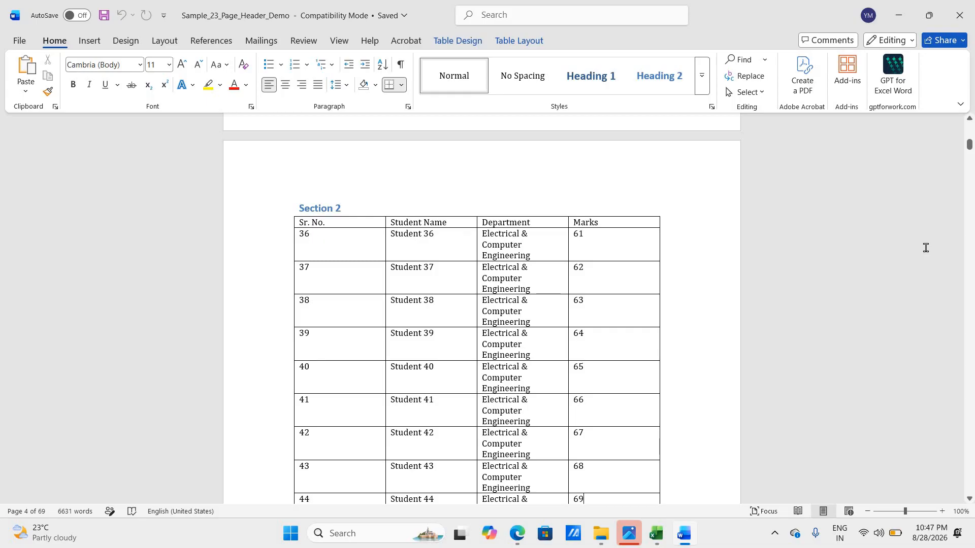
pyautogui.scroll(-8, 925, 247)
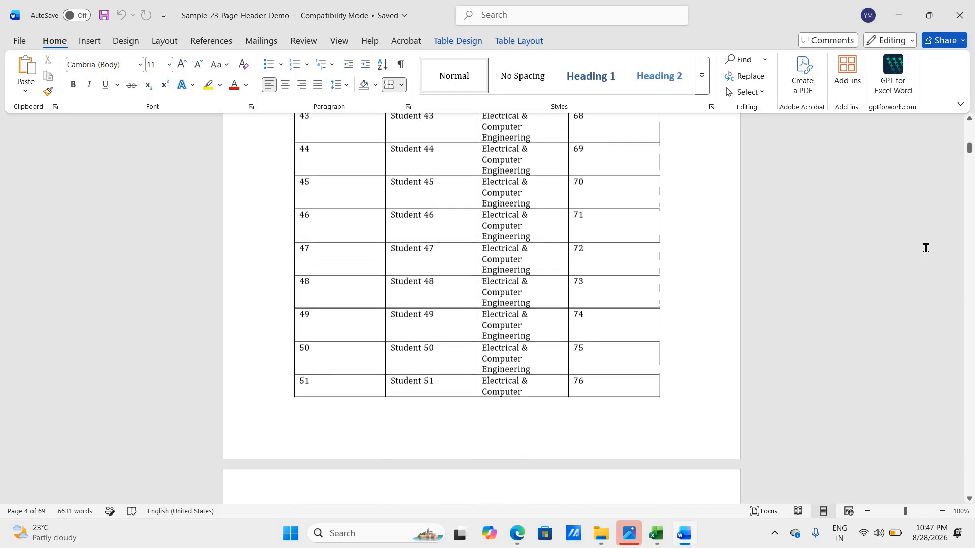
pyautogui.scroll(-14, 926, 248)
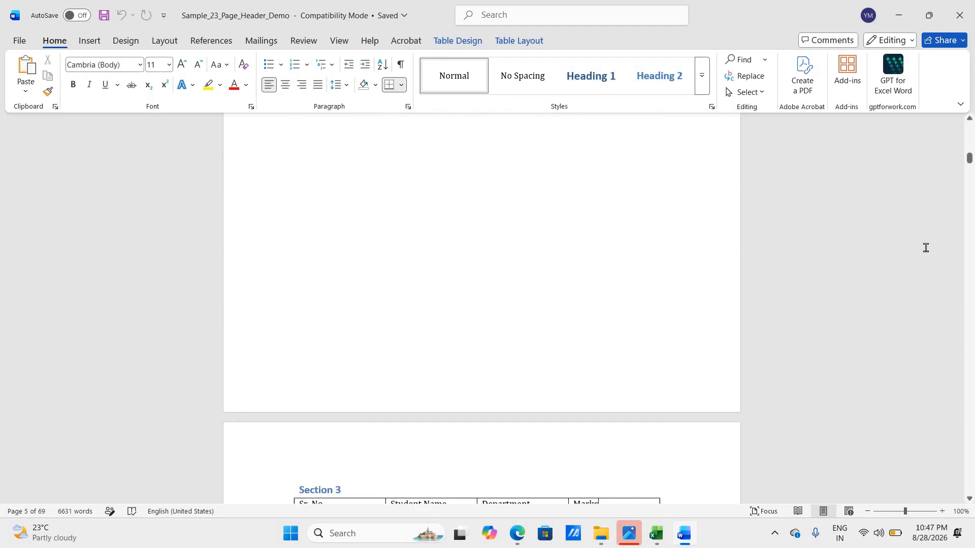
pyautogui.scroll(-1, 926, 247)
pyautogui.scroll(-9, 925, 248)
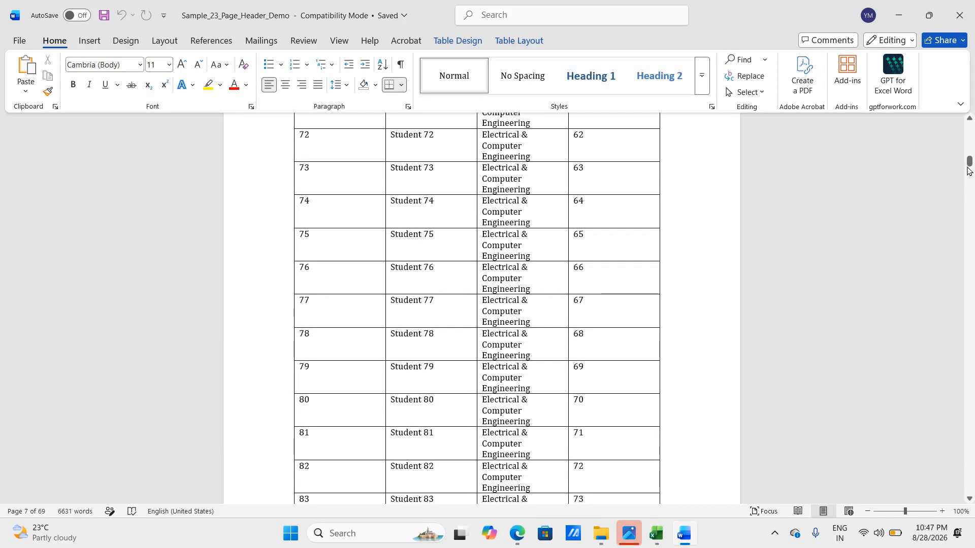
# Turn on Repeat Header Rows for the Section 1 table's header row, from Sr. No. to Marks.
pyautogui.moveTo(969, 162); pyautogui.dragTo(969, 126)
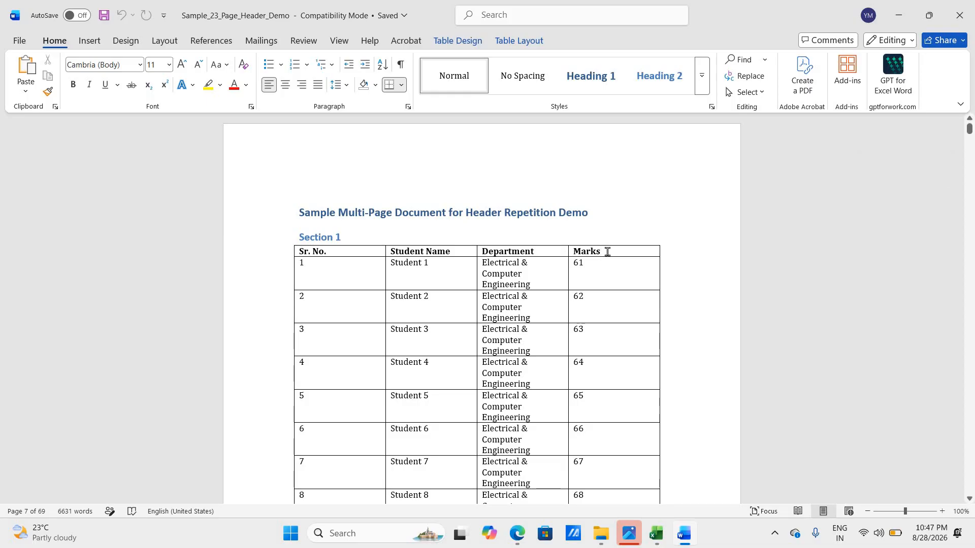
pyautogui.moveTo(608, 252); pyautogui.dragTo(314, 253)
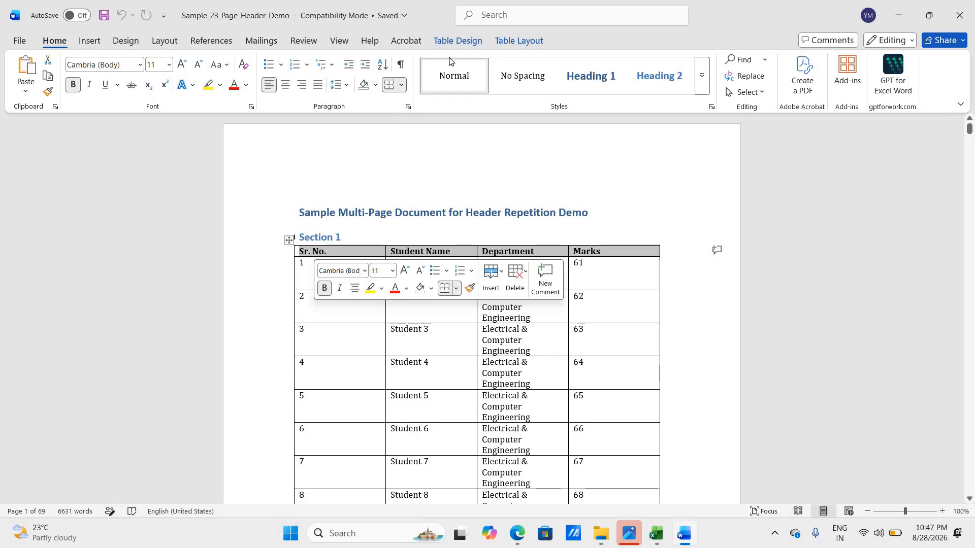
pyautogui.click(514, 46)
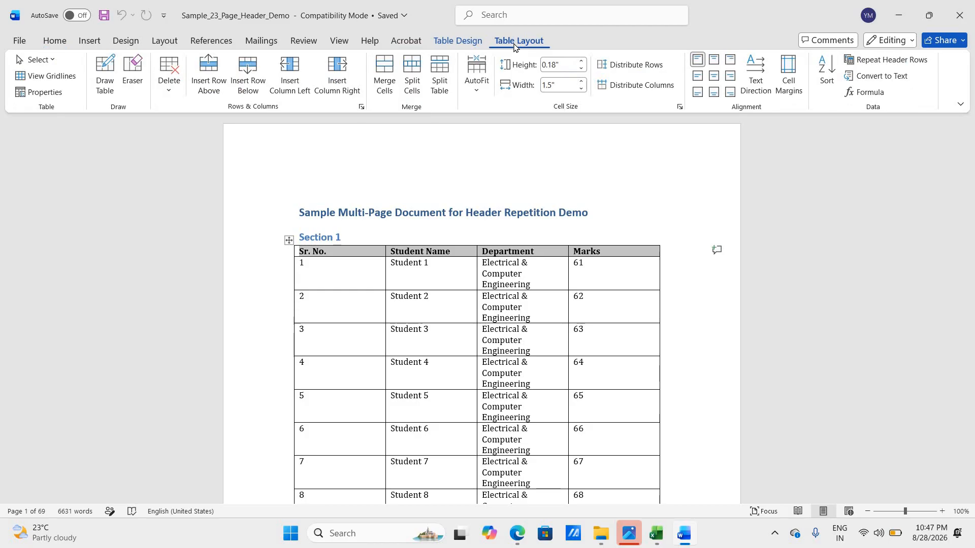
pyautogui.click(908, 61)
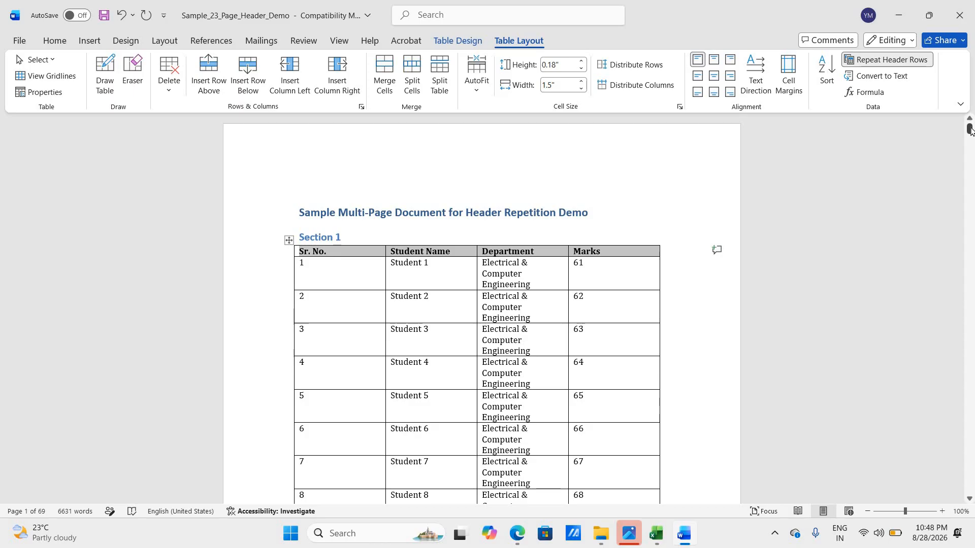
# Check the following pages of the Section 1 table for the repeated header row, and return to the document's beginning.
pyautogui.moveTo(969, 128); pyautogui.dragTo(971, 141)
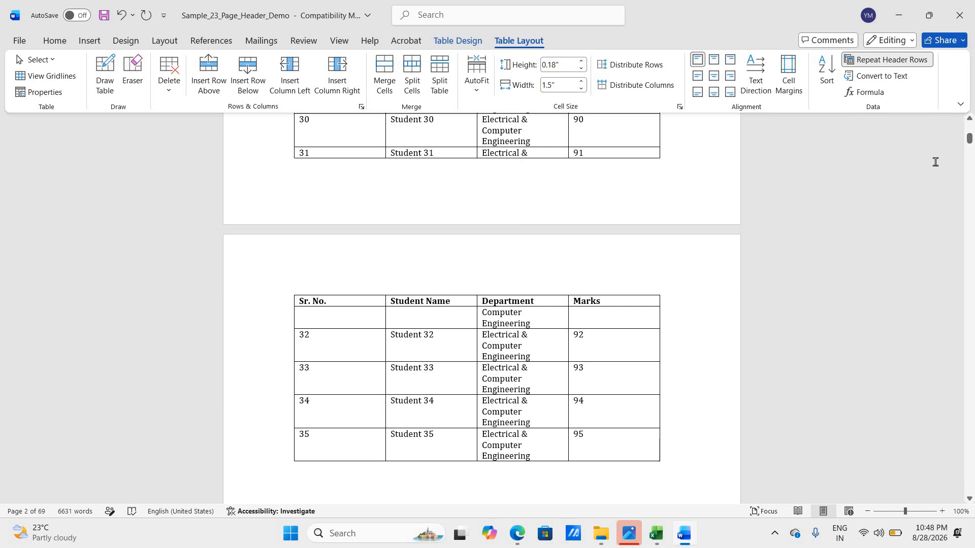
pyautogui.moveTo(970, 138)
pyautogui.mouseDown()
pyautogui.moveTo(970, 125)
pyautogui.moveTo(905, 169)
pyautogui.moveTo(970, 121)
pyautogui.mouseUp()
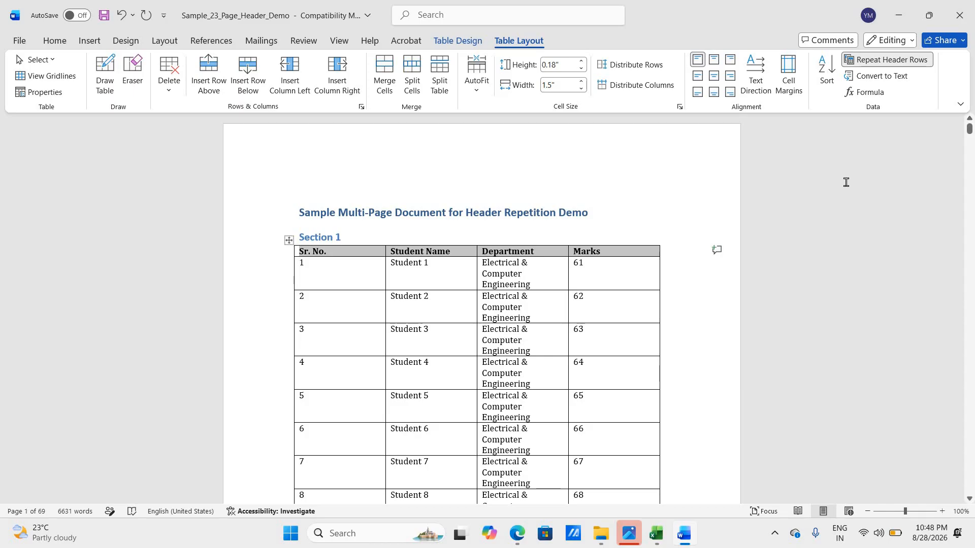
pyautogui.click(845, 183)
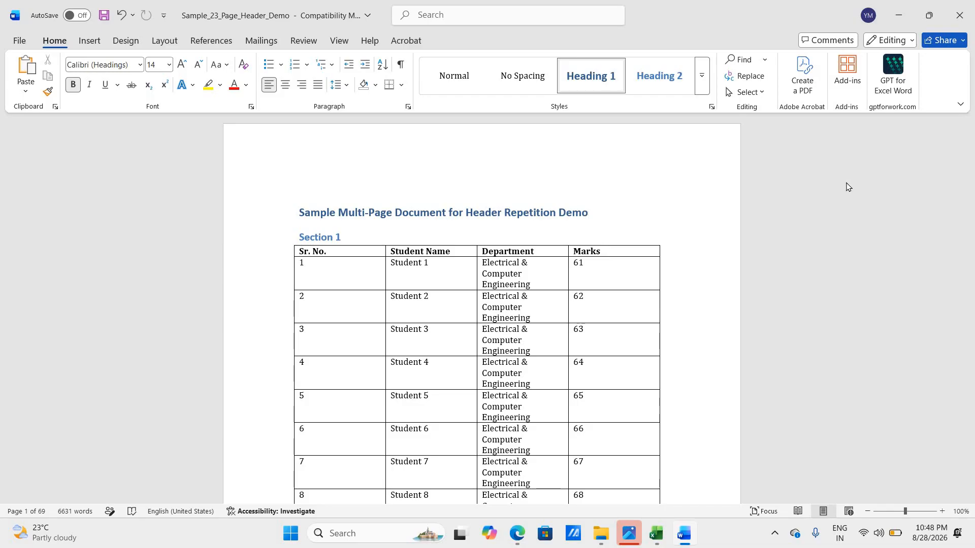
# Switch to the Excel workbook with the Header Repeat Demo sheet and go through the column headings in row 1.
pyautogui.hotkey('alt', 'Tab')
pyautogui.hotkey('alt', 'Tab')
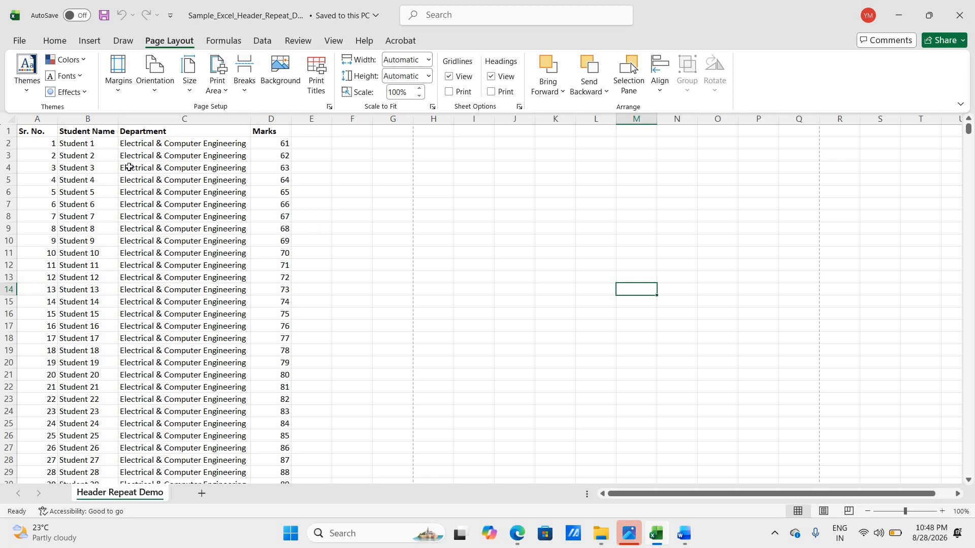
pyautogui.click(56, 146)
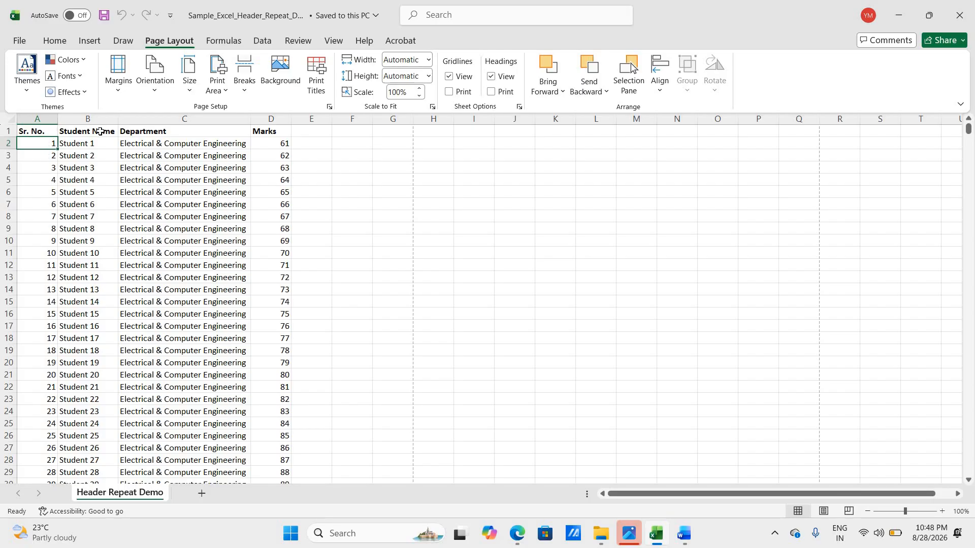
pyautogui.click(99, 131)
pyautogui.click(213, 131)
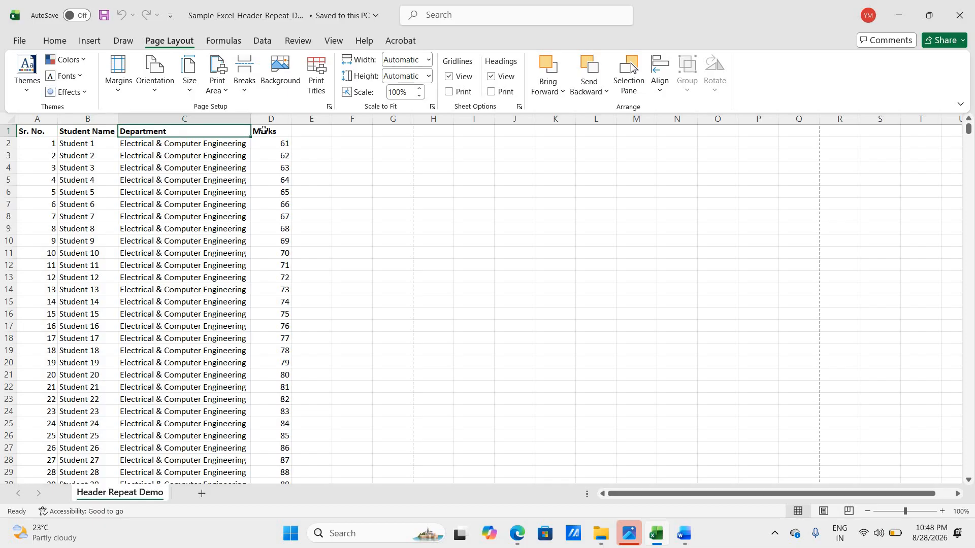
pyautogui.click(263, 130)
# Look down through the student rows in the Marks column and back up to examine the sheet's length and page breaks.
pyautogui.press('Down')
pyautogui.press('Down')
pyautogui.press('Down')
pyautogui.press('Down')
pyautogui.press('Down')
pyautogui.press('Down')
pyautogui.press('Down')
pyautogui.press('Down')
pyautogui.press('Down')
pyautogui.press('Down')
pyautogui.press('Down')
pyautogui.press('Down')
pyautogui.press('Down')
pyautogui.press('Down')
pyautogui.press('Down')
pyautogui.press('Down')
pyautogui.press('Down')
pyautogui.press('Down')
pyautogui.press('Down')
pyautogui.press('Down')
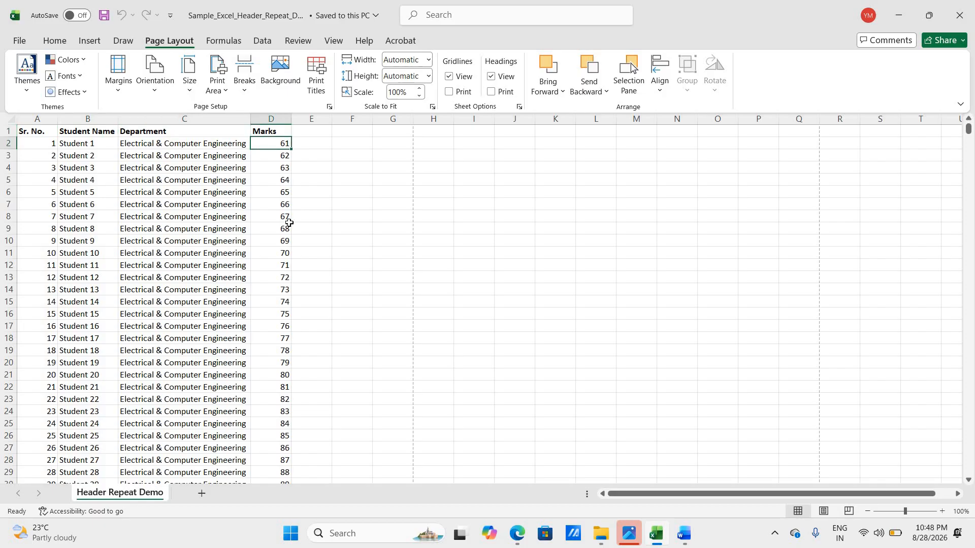
pyautogui.press('Down')
pyautogui.press('Down')
pyautogui.press('Down')
pyautogui.press('Down')
pyautogui.press('Down')
pyautogui.press('Down')
pyautogui.press('Down')
pyautogui.press('Down')
pyautogui.press('Down')
pyautogui.press('Down')
pyautogui.press('Down')
pyautogui.press('Down')
pyautogui.press('Down')
pyautogui.press('Down')
pyautogui.press('Down')
pyautogui.press('Down')
pyautogui.press('Down')
pyautogui.press('Down')
pyautogui.press('Down')
pyautogui.press('Down')
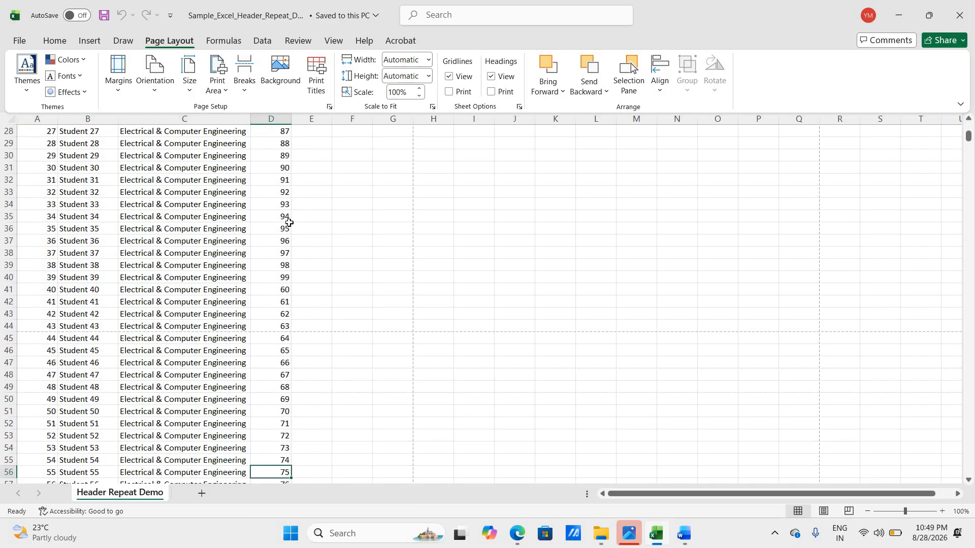
pyautogui.press('Down')
pyautogui.press('Down')
pyautogui.press('Down')
pyautogui.press('Down')
pyautogui.press('Down')
pyautogui.press('Down')
pyautogui.press('Down')
pyautogui.press('Down')
pyautogui.press('Down')
pyautogui.press('Down')
pyautogui.press('Down')
pyautogui.press('Down')
pyautogui.press('Down')
pyautogui.press('Down')
pyautogui.press('Down')
pyautogui.press('Down')
pyautogui.press('Down')
pyautogui.press('Down')
pyautogui.press('Down')
pyautogui.press('Down')
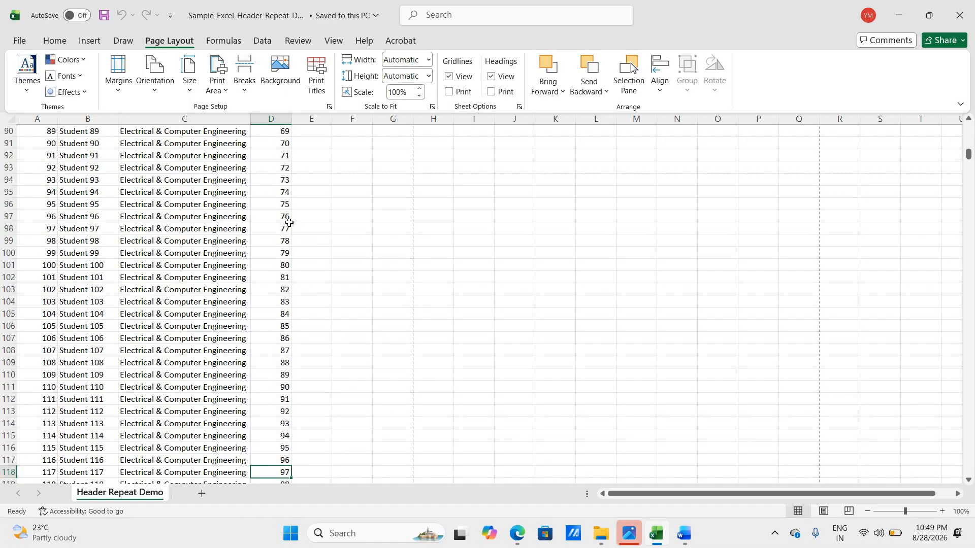
pyautogui.press('Up')
pyautogui.press('Up')
pyautogui.press('Up')
pyautogui.press('Up')
pyautogui.press('Up')
pyautogui.press('Up')
pyautogui.press('Up')
pyautogui.press('Up')
pyautogui.press('Up')
pyautogui.press('Up')
pyautogui.press('Up')
pyautogui.press('Up')
pyautogui.press('Up')
pyautogui.press('Up')
pyautogui.press('Up')
pyautogui.press('Up')
pyautogui.press('Up')
pyautogui.press('Up')
pyautogui.press('Up')
pyautogui.press('Up')
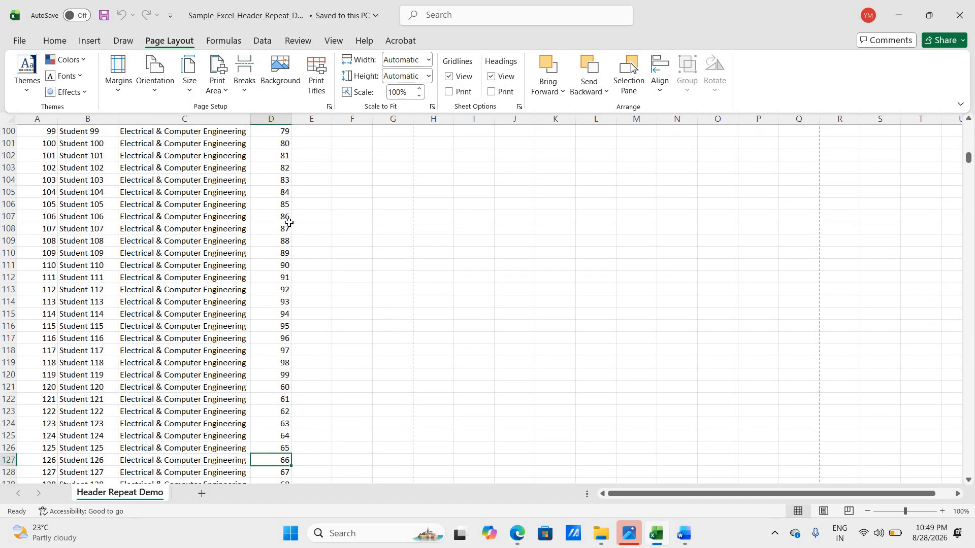
pyautogui.press('Up')
pyautogui.press('Up')
pyautogui.press('Up')
pyautogui.press('Up')
pyautogui.press('Up')
pyautogui.press('Up')
pyautogui.press('Up')
pyautogui.press('Up')
pyautogui.press('Up')
pyautogui.press('Up')
pyautogui.press('Up')
pyautogui.press('Up')
pyautogui.press('Up')
pyautogui.press('Up')
pyautogui.press('Up')
pyautogui.press('Up')
pyautogui.press('Up')
pyautogui.press('Up')
pyautogui.press('Up')
pyautogui.press('Up')
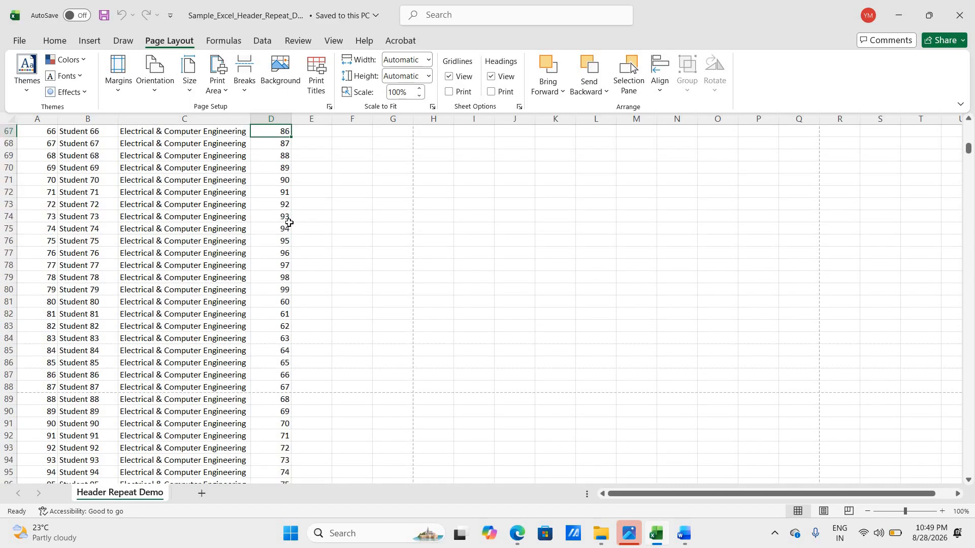
pyautogui.press('Up')
pyautogui.press('Up')
pyautogui.press('Up')
pyautogui.press('Up')
pyautogui.press('Up')
pyautogui.press('Up')
pyautogui.press('Up')
pyautogui.press('Up')
pyautogui.press('Up')
pyautogui.press('Up')
pyautogui.press('Up')
pyautogui.press('Up')
pyautogui.press('Up')
pyautogui.press('Up')
pyautogui.press('Up')
pyautogui.press('Up')
pyautogui.press('Up')
pyautogui.press('Up')
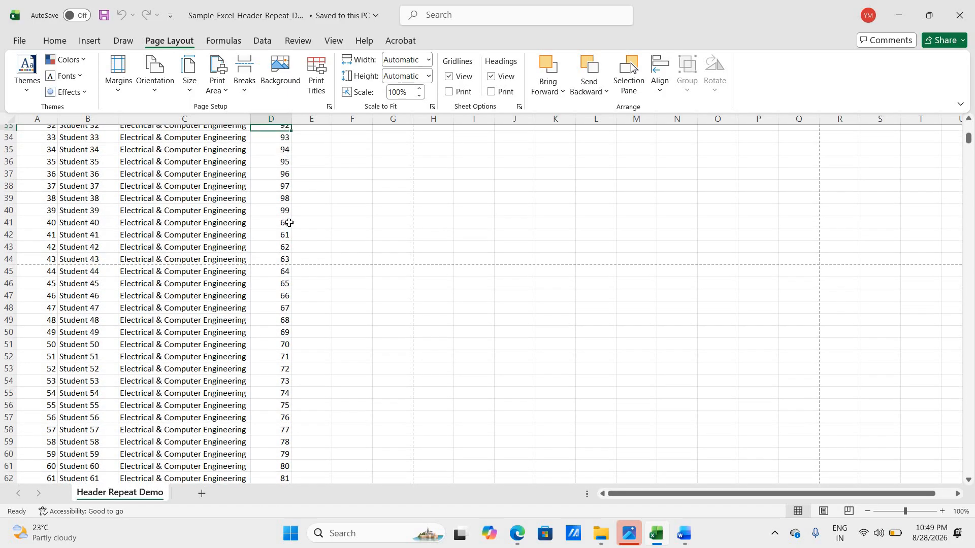
pyautogui.press('Up')
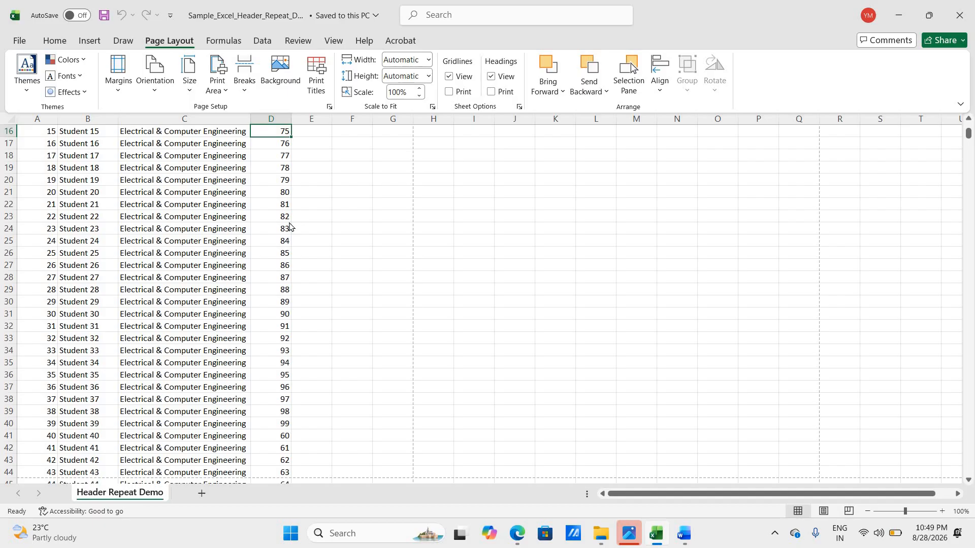
# Preview the first three printed pages of the sheet to check for the header row, and return to the worksheet.
pyautogui.hotkey('ctrl', 'p')
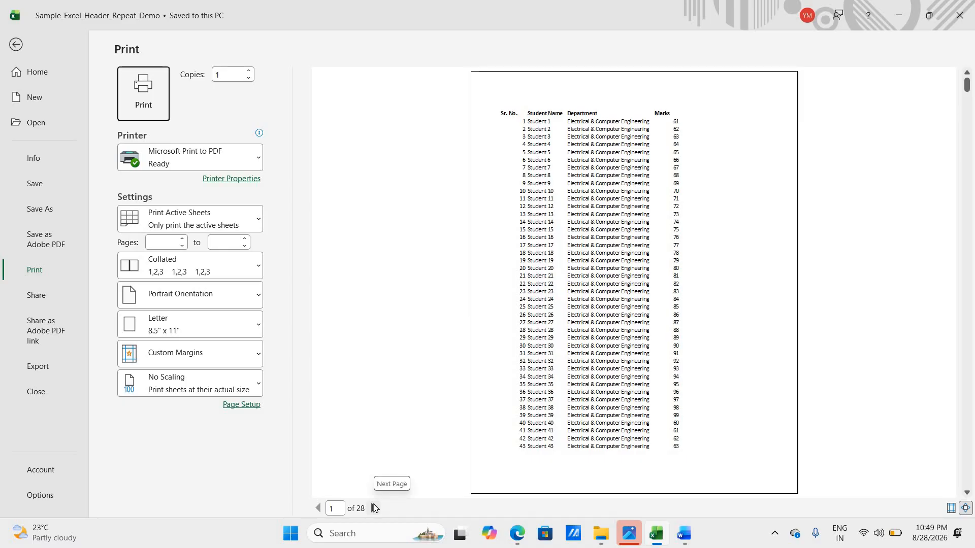
pyautogui.click(375, 508)
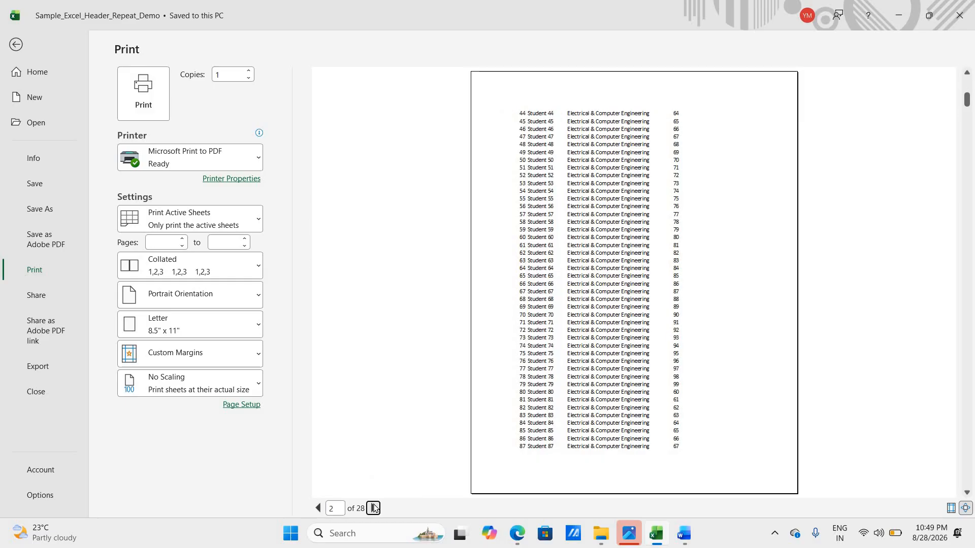
pyautogui.click(374, 508)
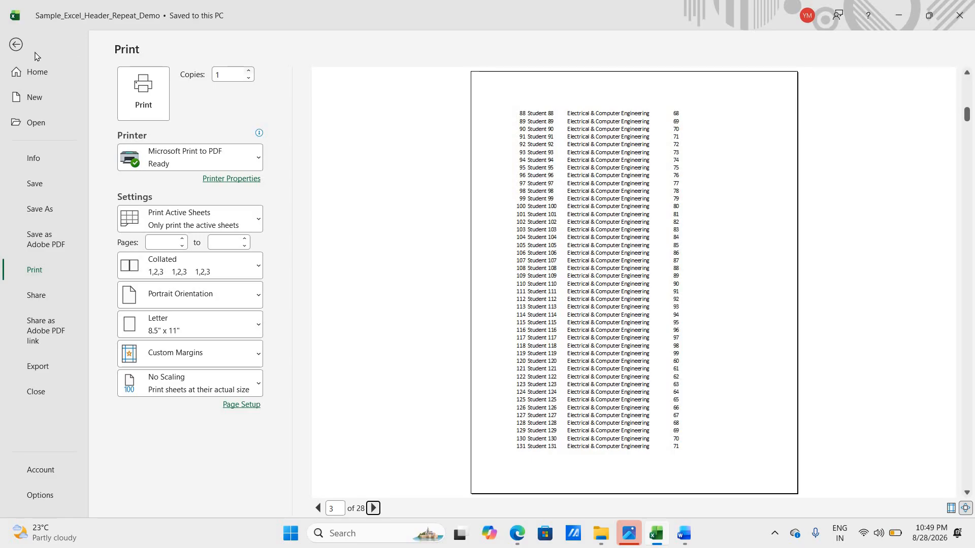
pyautogui.click(15, 49)
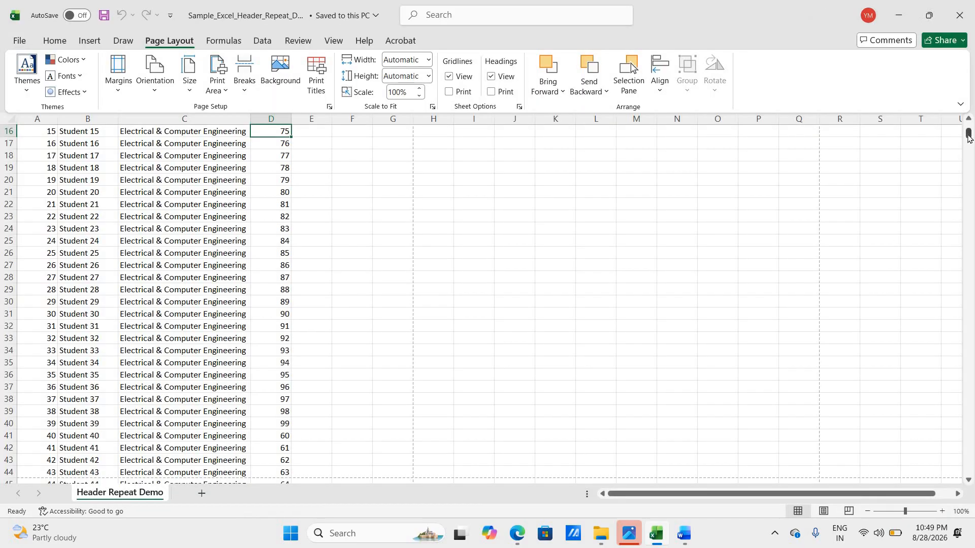
# Set the print titles so that heading row 1 ($1:$1) repeats at the top of every printed page.
pyautogui.moveTo(968, 137); pyautogui.dragTo(969, 128)
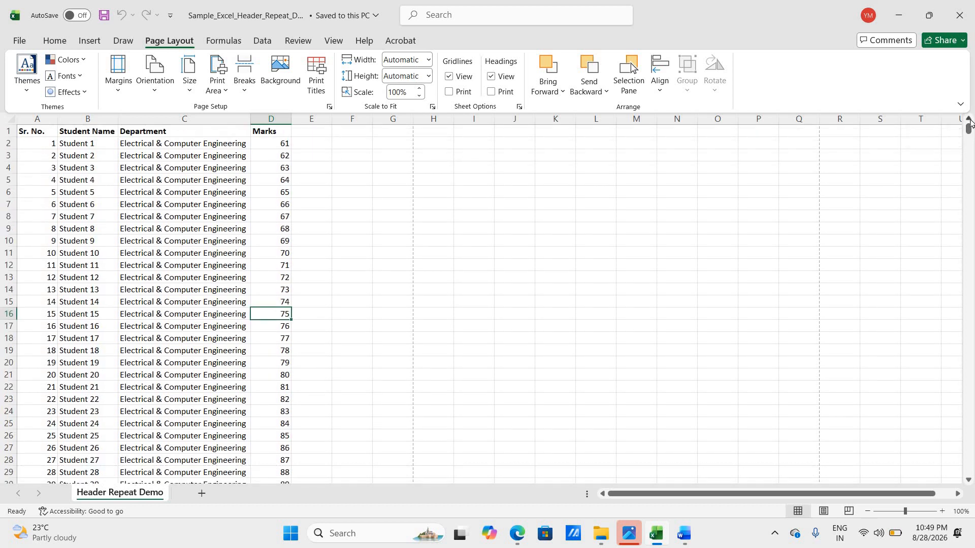
pyautogui.click(316, 84)
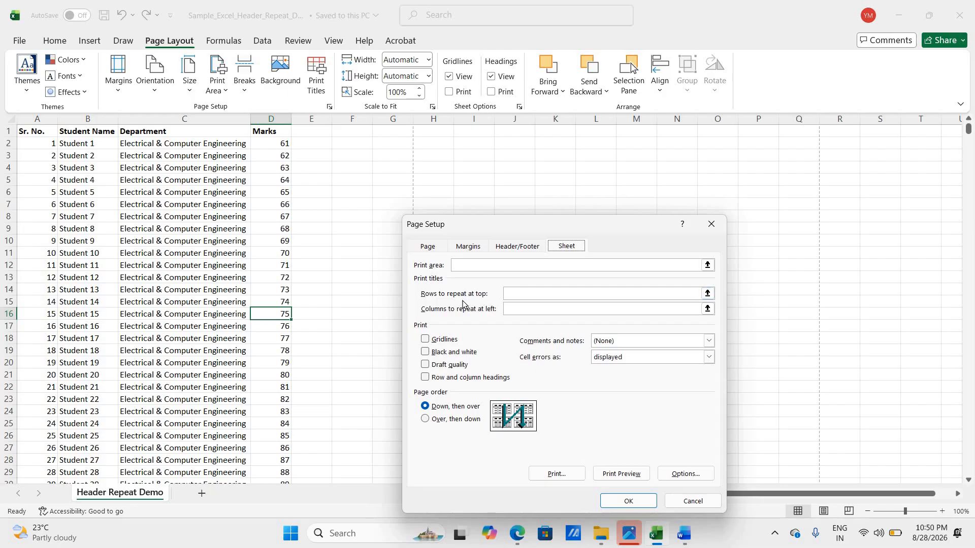
pyautogui.click(508, 295)
pyautogui.click(509, 296)
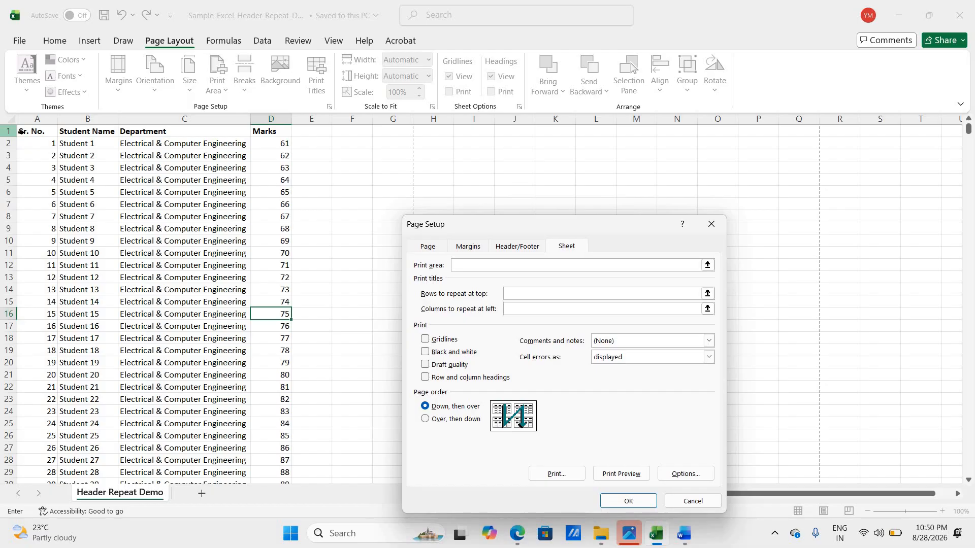
pyautogui.click(8, 132)
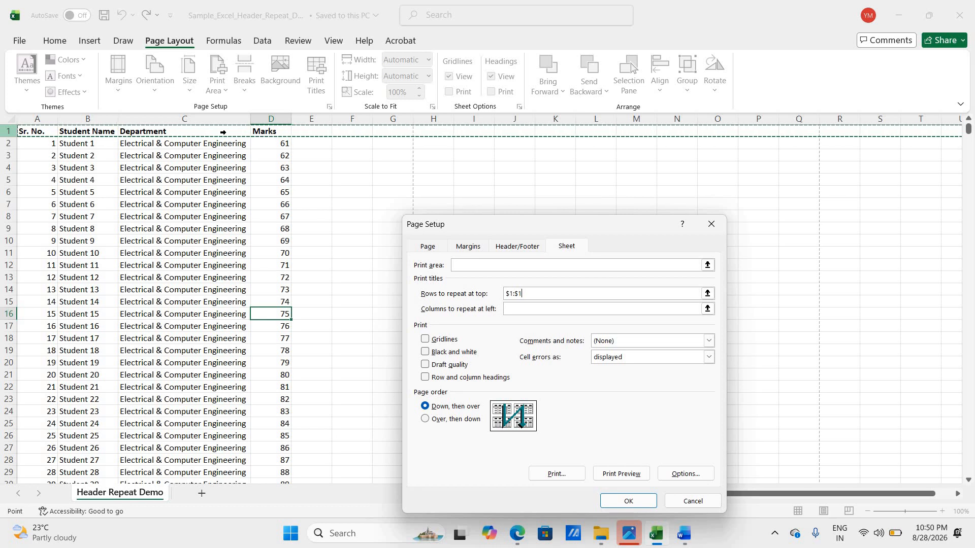
pyautogui.click(522, 294)
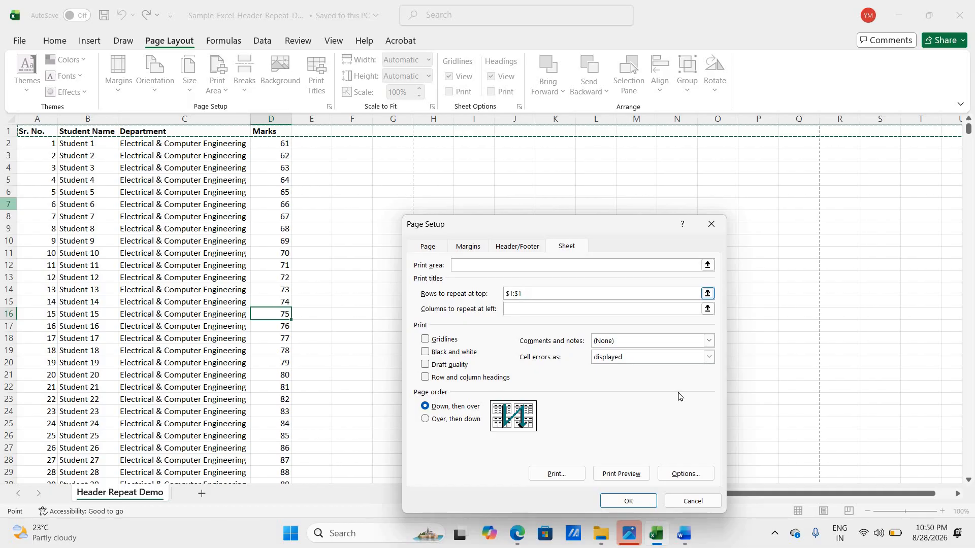
pyautogui.click(639, 500)
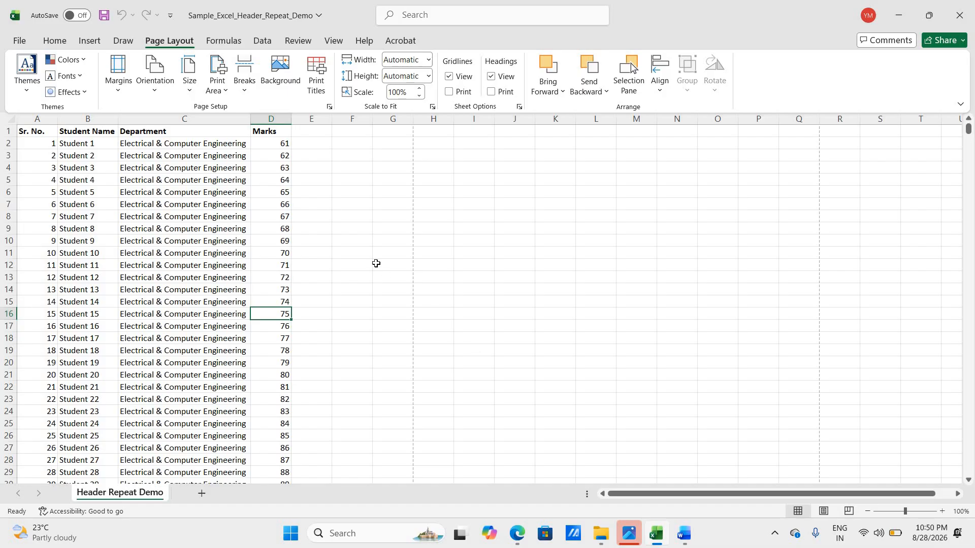
# Preview the sheet's printed pages from page 1 to page 6 to check for the repeated header row, and switch to the Thumbnail2.png image.
pyautogui.click(375, 263)
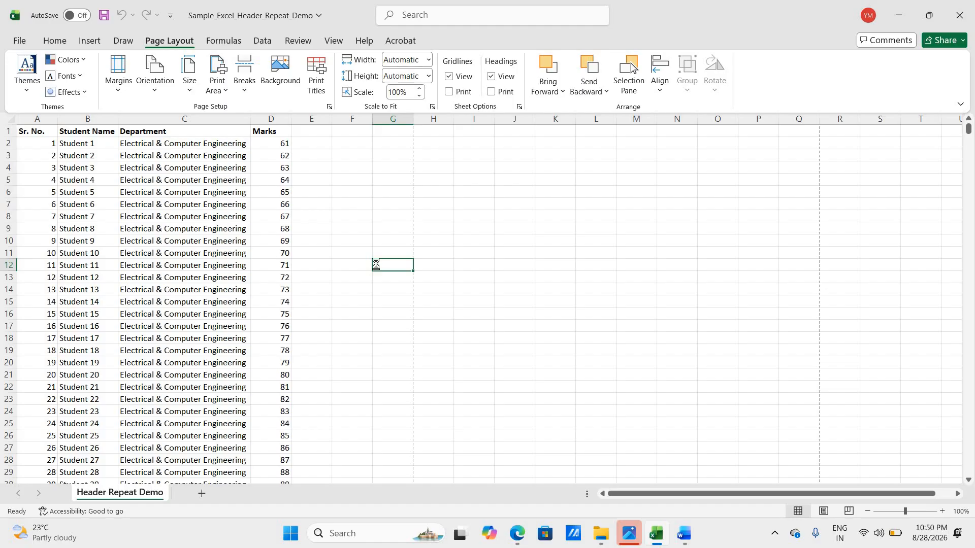
pyautogui.hotkey('ctrl', 'p')
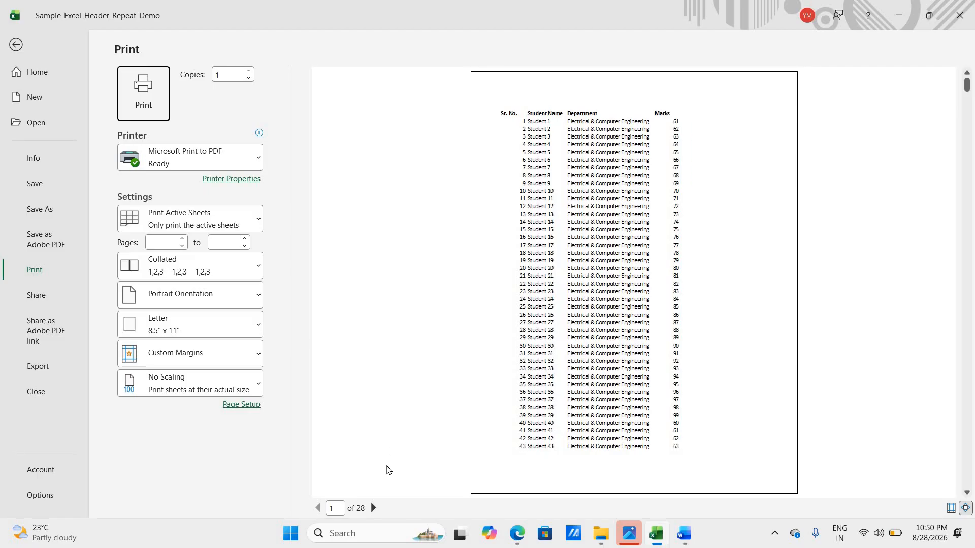
pyautogui.click(374, 508)
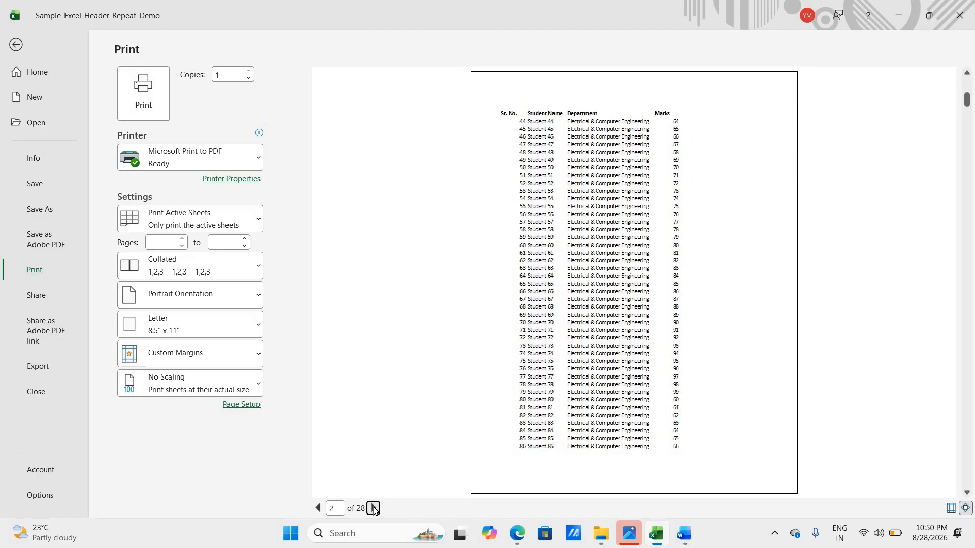
pyautogui.click(374, 508)
pyautogui.click(373, 509)
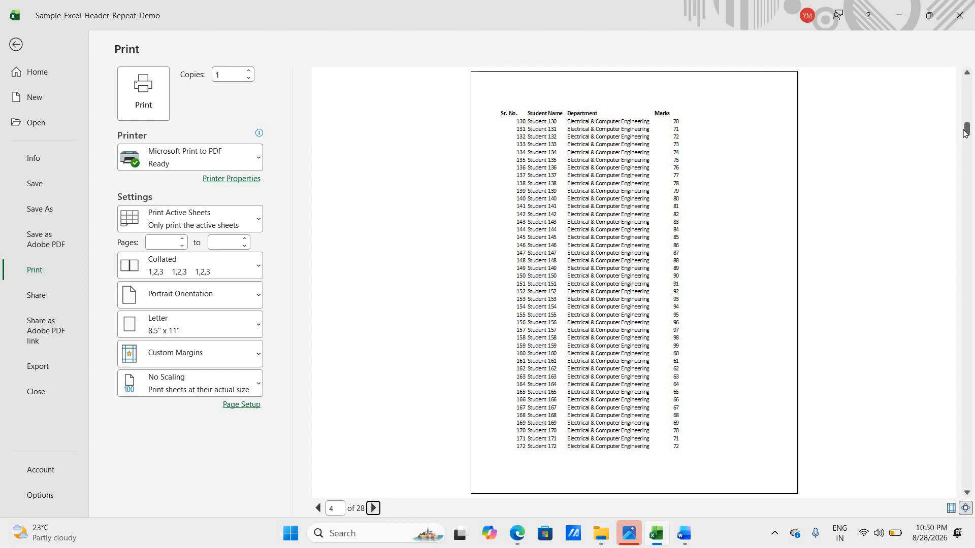
pyautogui.moveTo(967, 132); pyautogui.dragTo(967, 161)
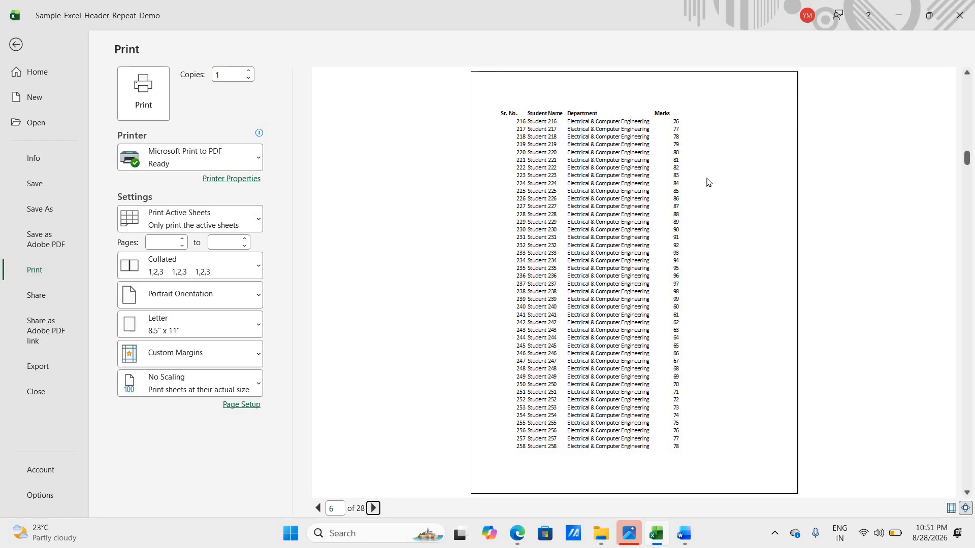
pyautogui.hotkey('alt', 'Tab')
pyautogui.hotkey('alt', 'Tab')
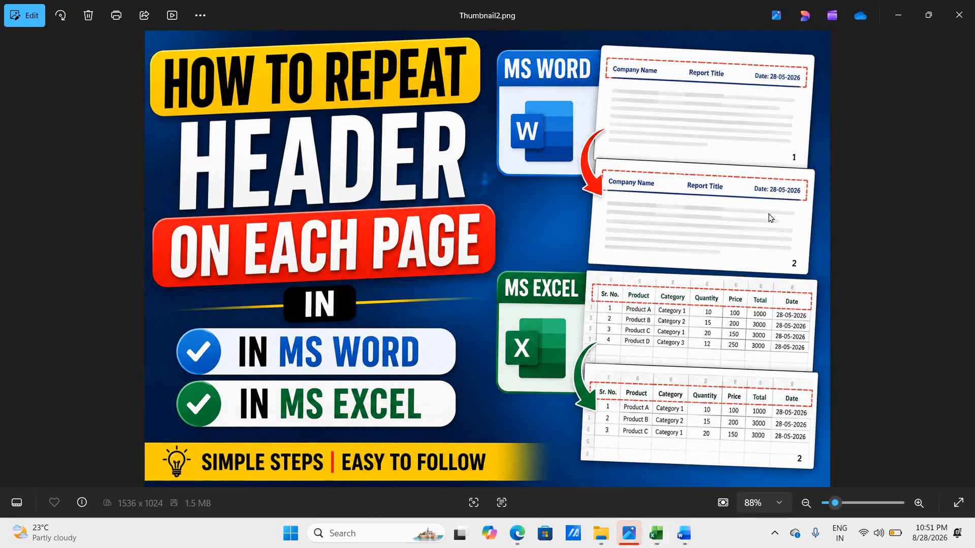